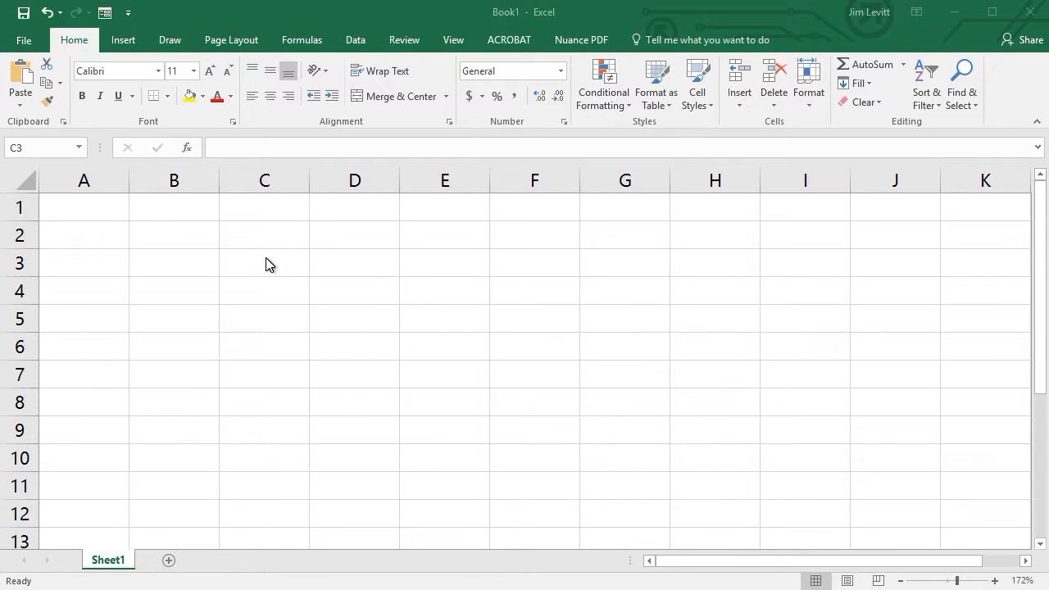
Enter "money" in cell C3 and widen column C to a little under twice its default width
left_click(266, 257)
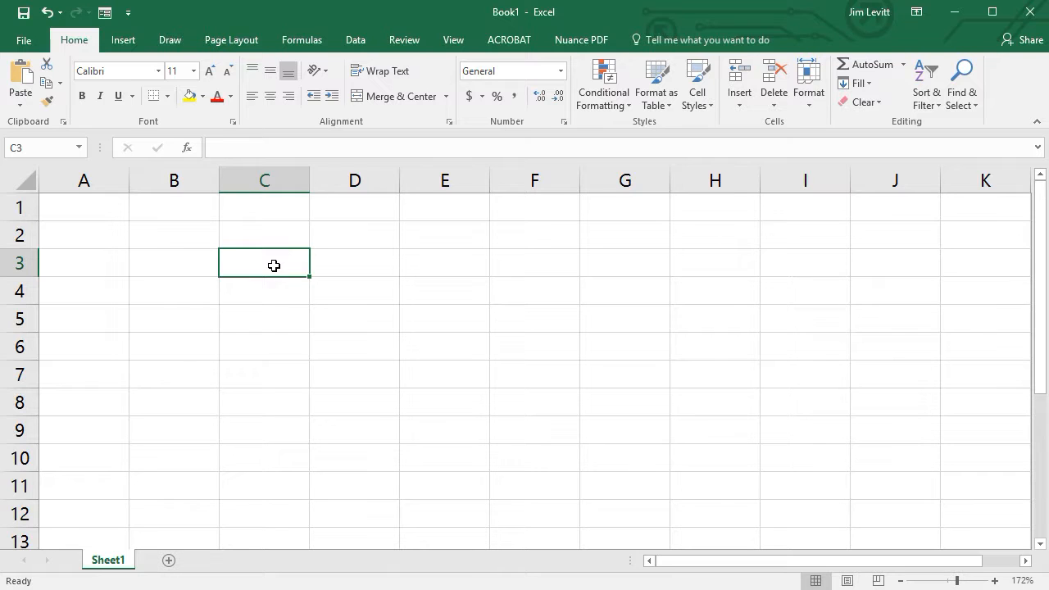
type("money")
key("Return")
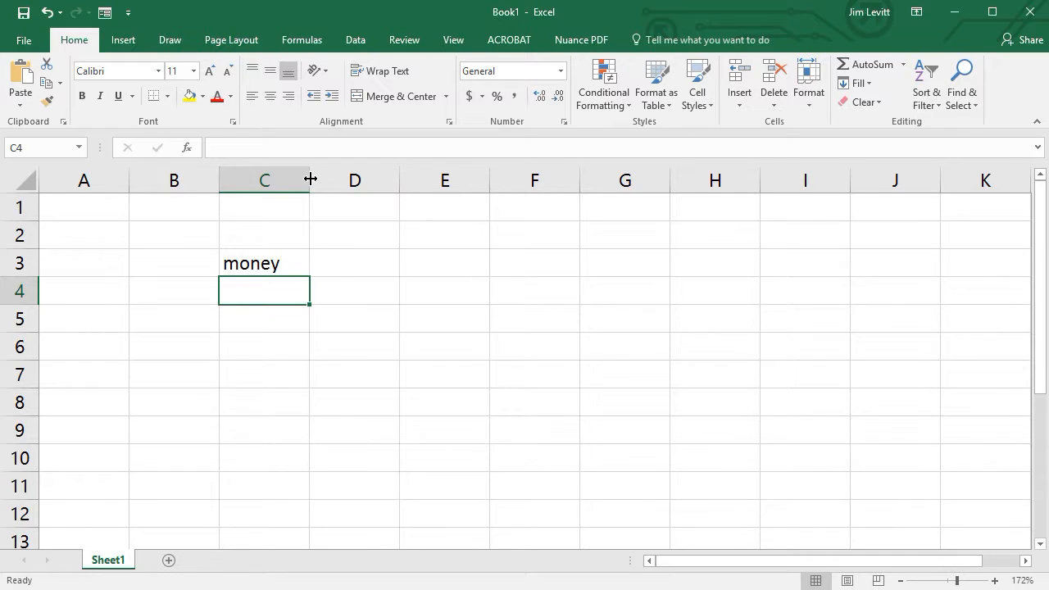
left_click_drag(310, 179, 424, 197)
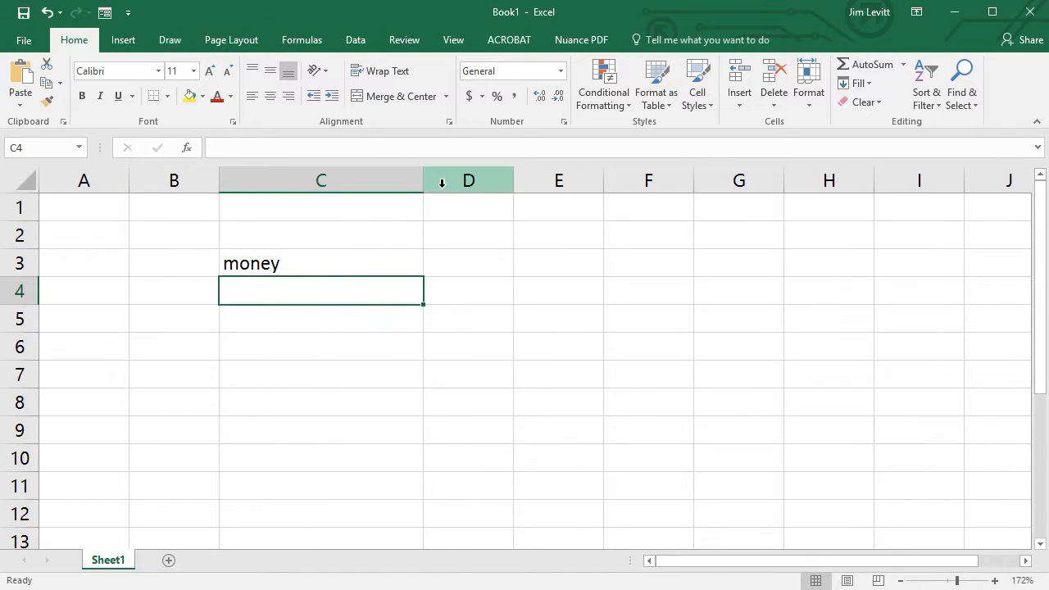
left_click_drag(425, 184, 379, 202)
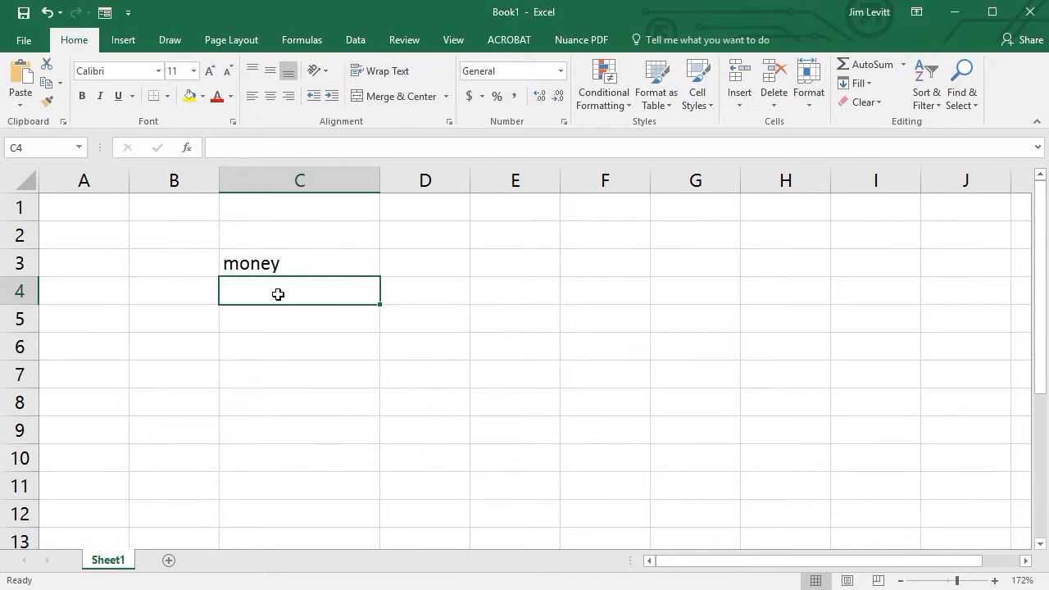
Enter 34, 34.12 and the date 1/1/2019 in cells C4 to C6
type("34")
key("Return")
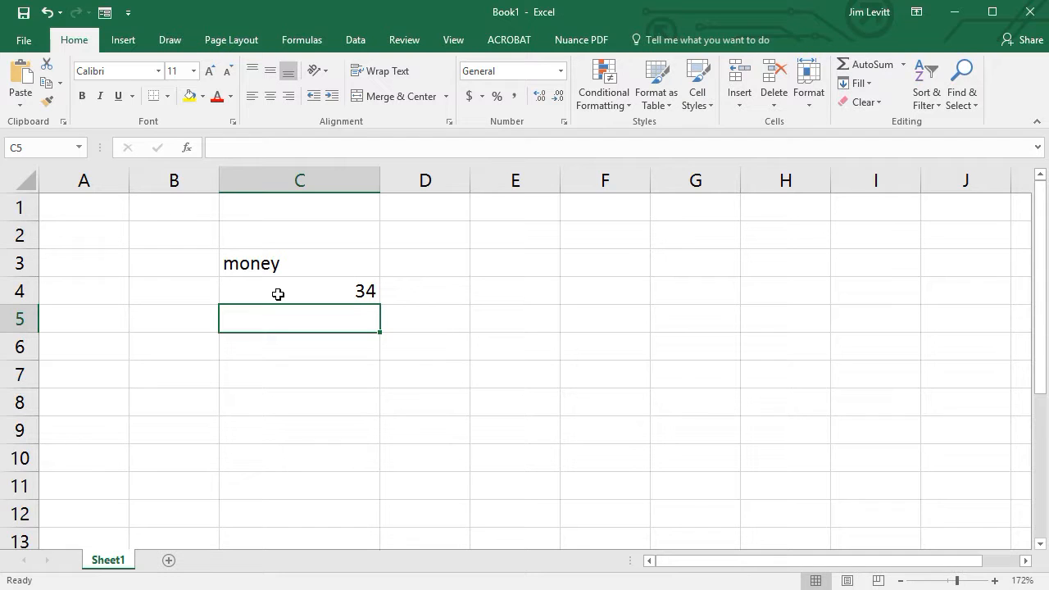
type("34.12")
key("Return")
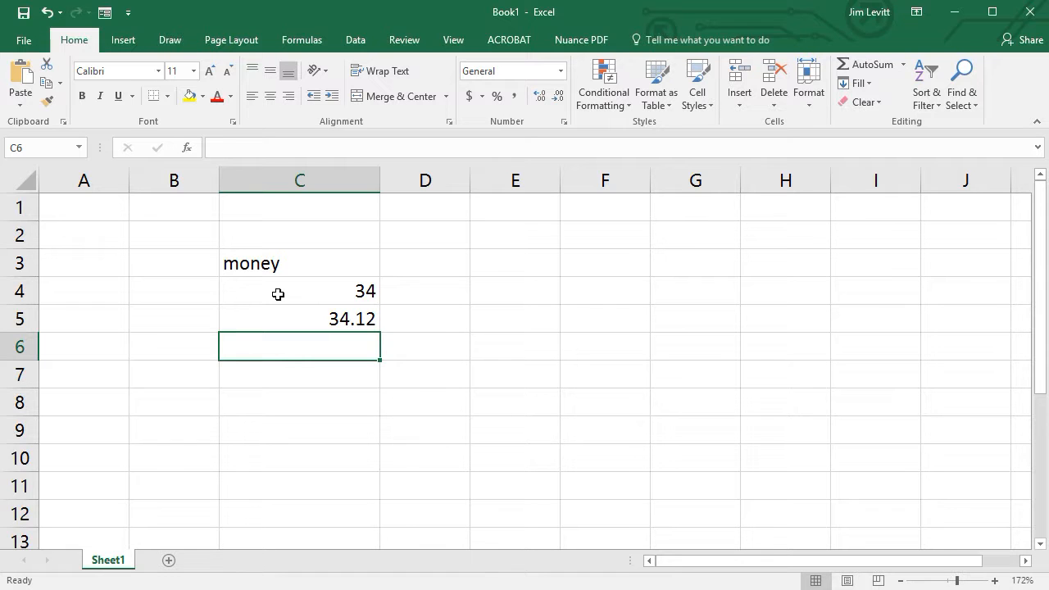
type("1/1/20190")
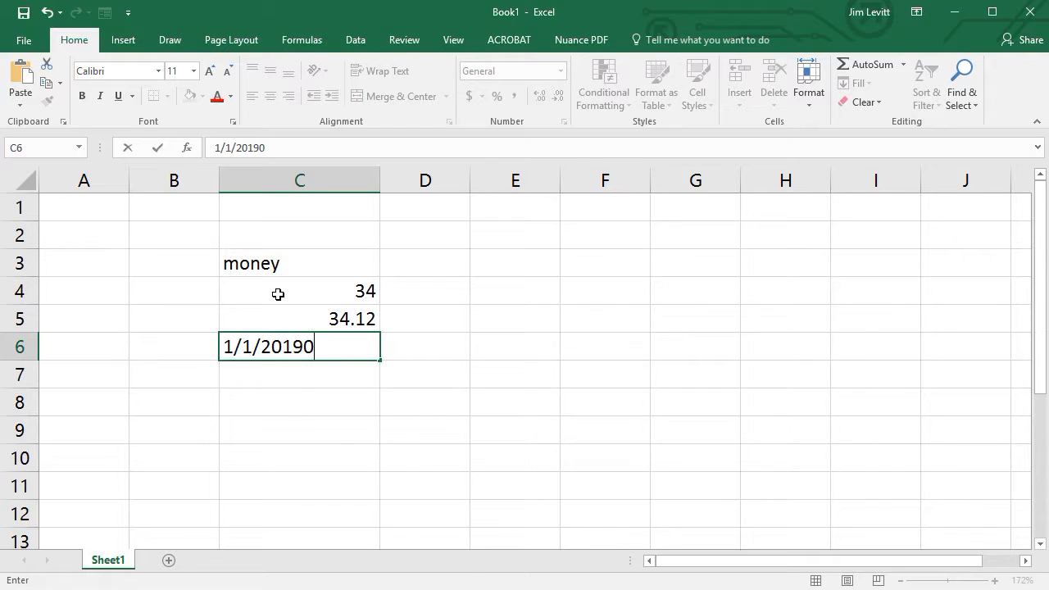
key("BackSpace")
key("Return")
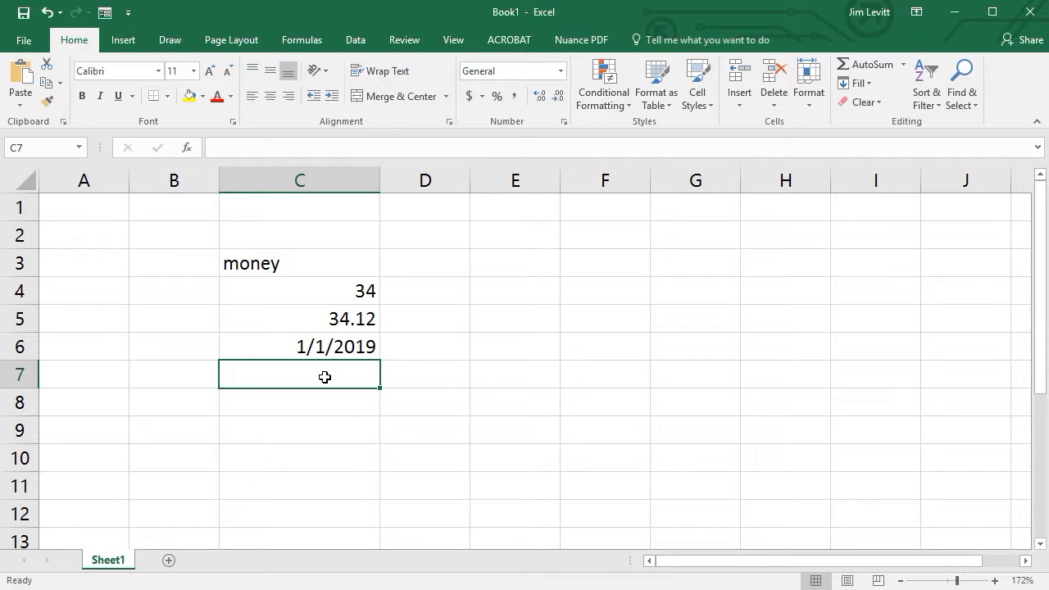
Enter the text "this is a long phrase in a single cell" in cell C7
type("t")
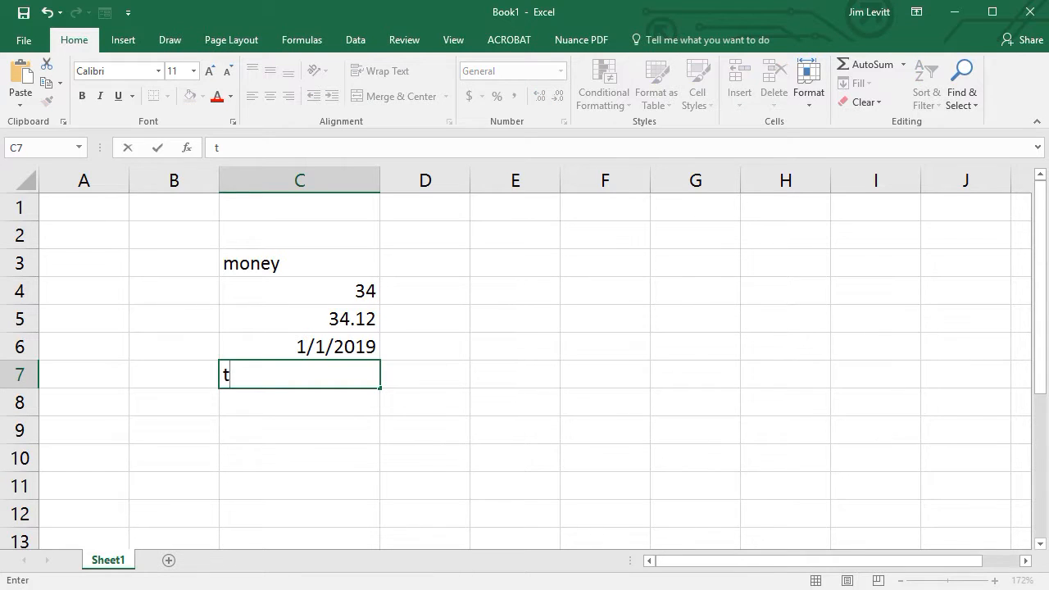
type("his is a long")
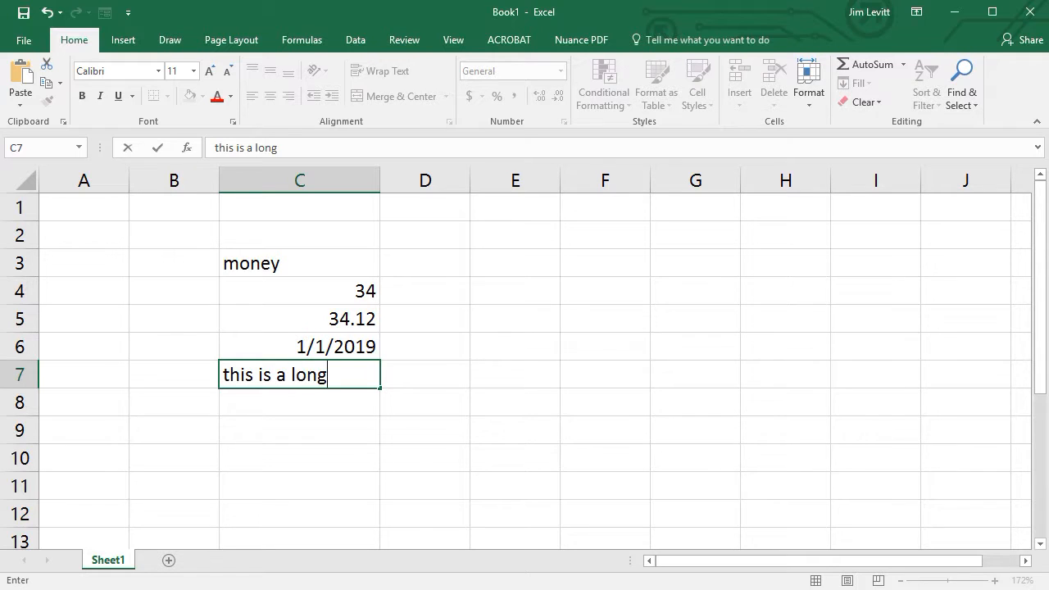
type(" phrase iubn")
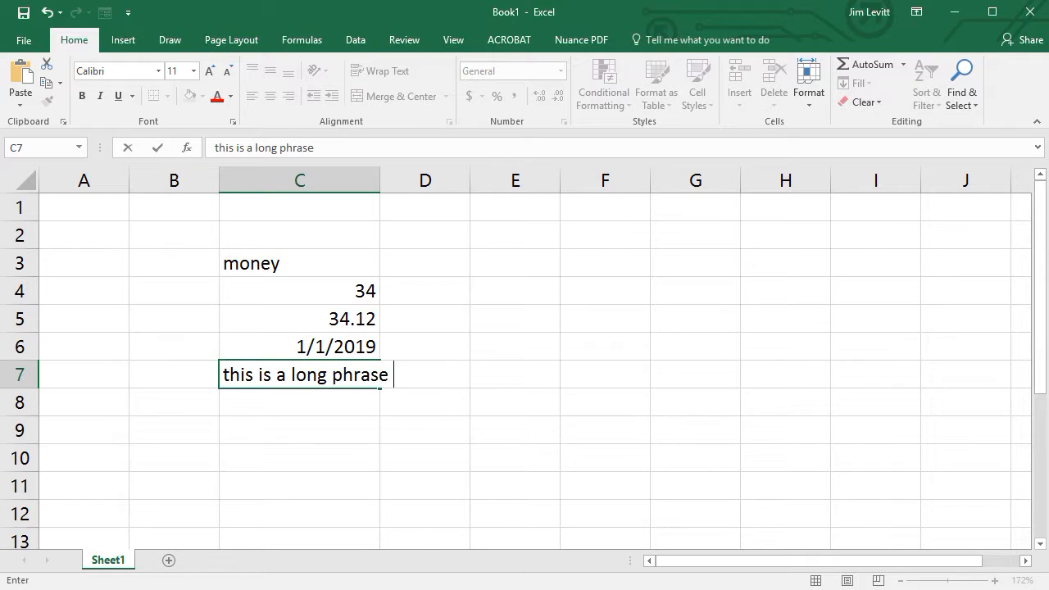
key("BackSpace")
key("BackSpace")
key("BackSpace")
type("n a single cell")
key("Return")
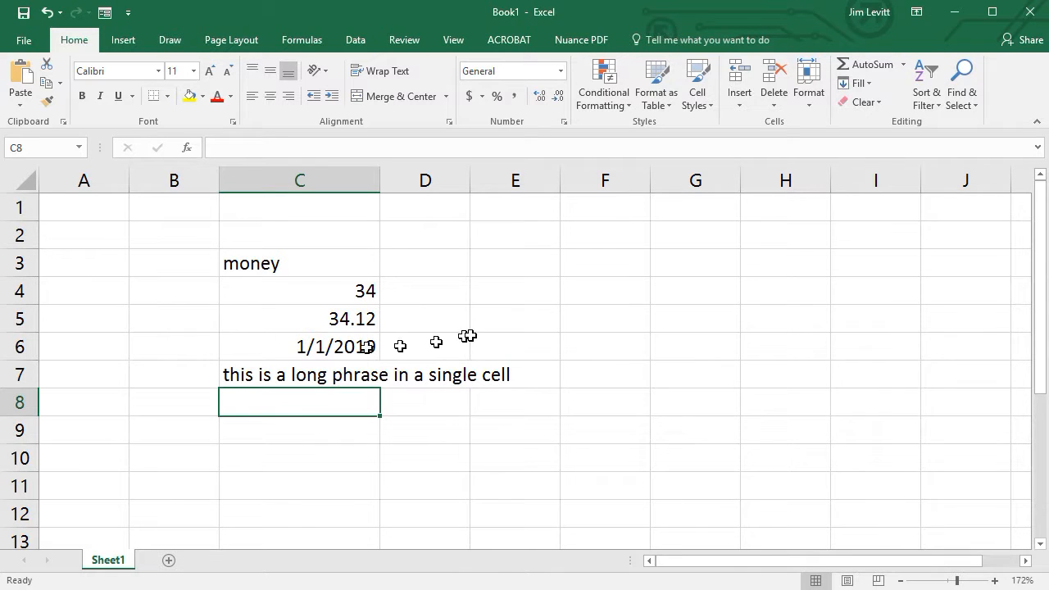
Enter 500 in cell D7 and check the contents of D7 and C7
left_click(430, 375)
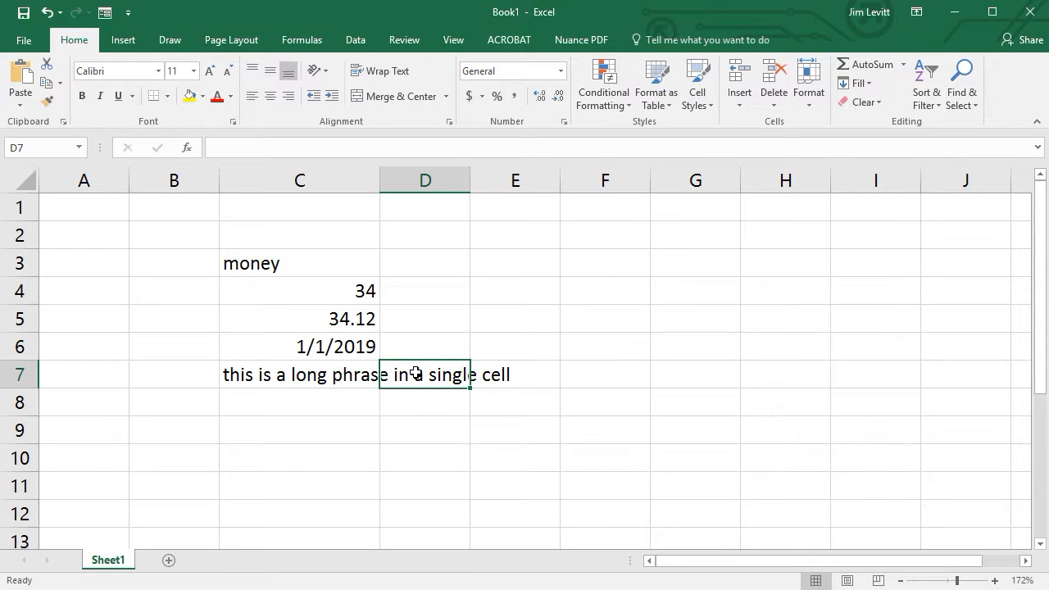
type("500")
key("Return")
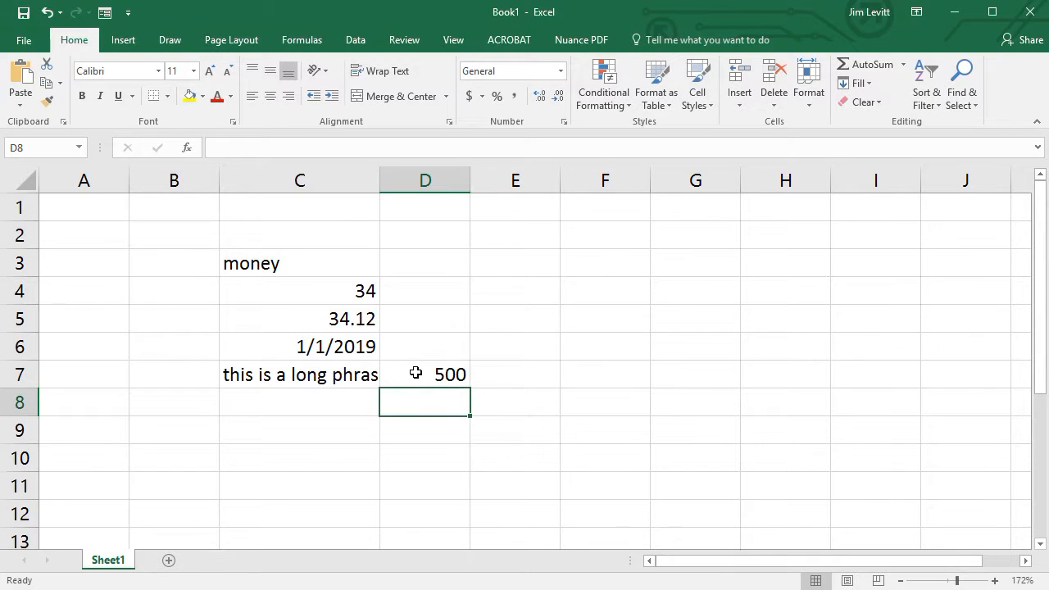
left_click(442, 374)
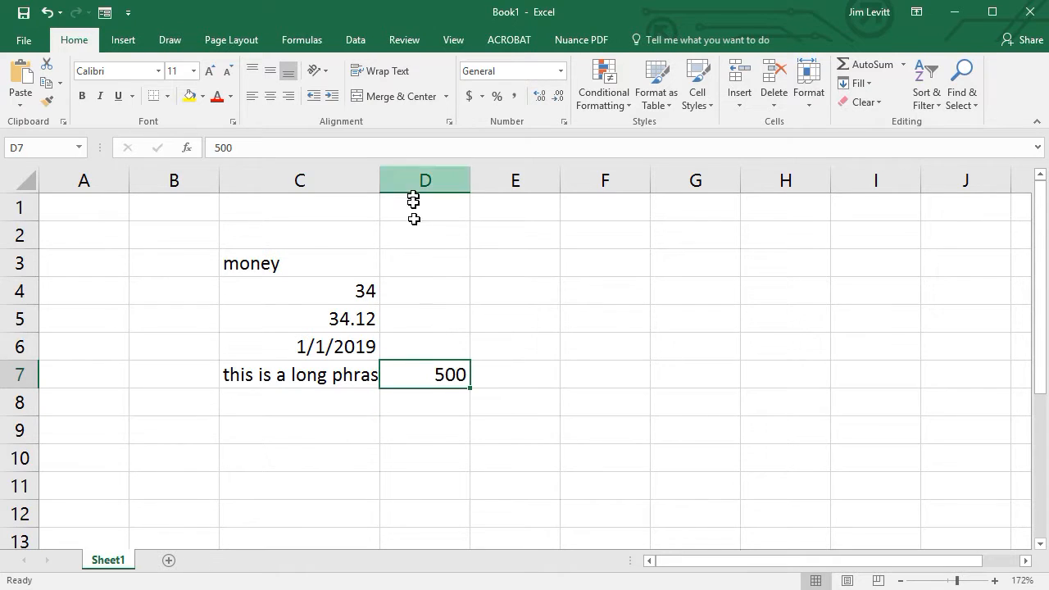
left_click(276, 372)
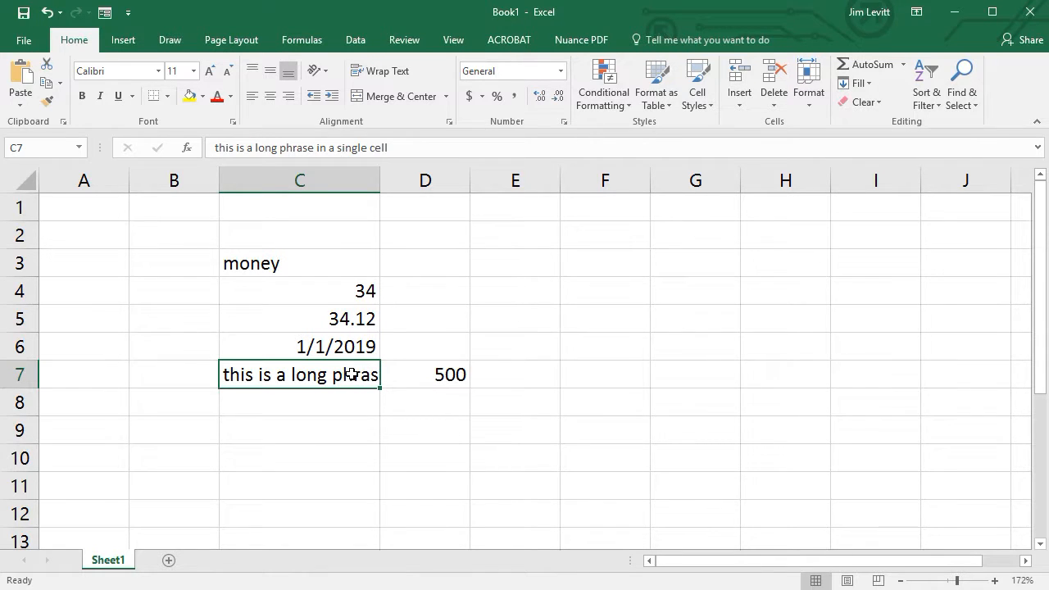
Widen column C, auto-fit it to the long phrase, and narrow it so only "this is a long phrase in" fits
left_click_drag(381, 181, 692, 186)
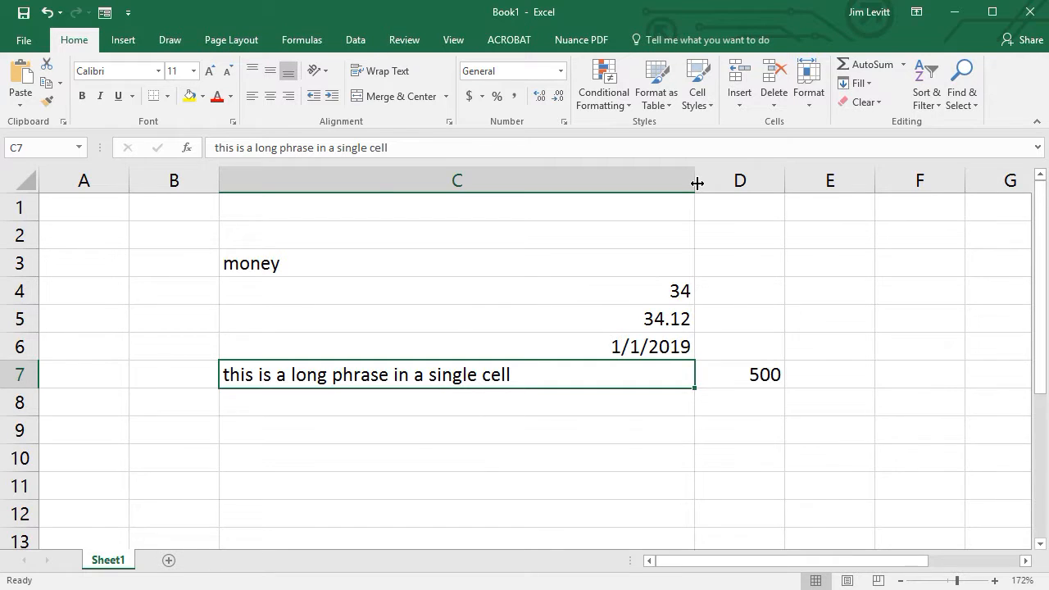
double_click(697, 183)
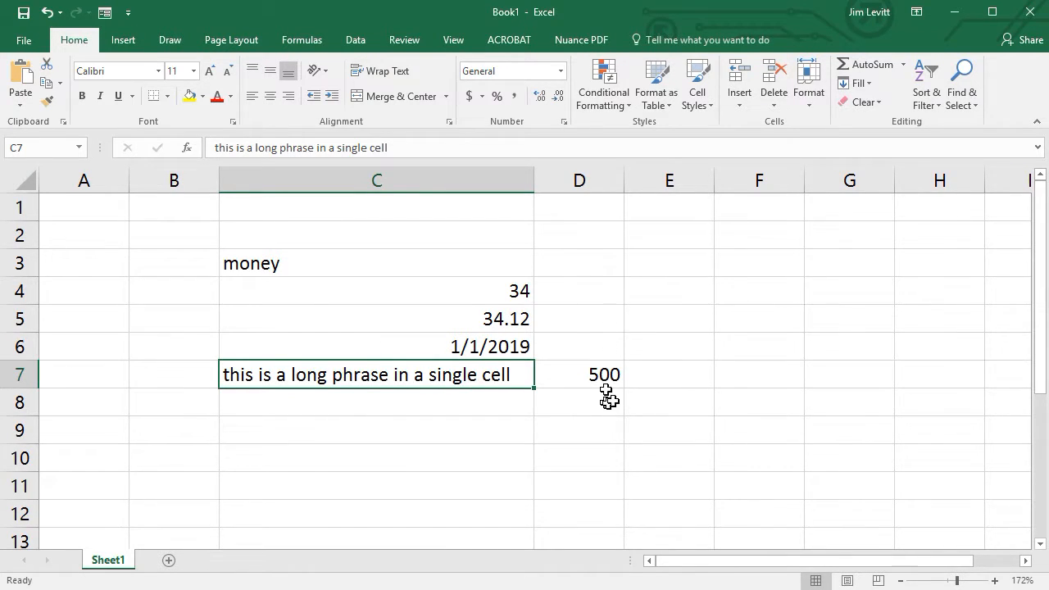
left_click_drag(535, 186, 412, 187)
Move the value 500 from cell D7 to cell F7
left_click(467, 374)
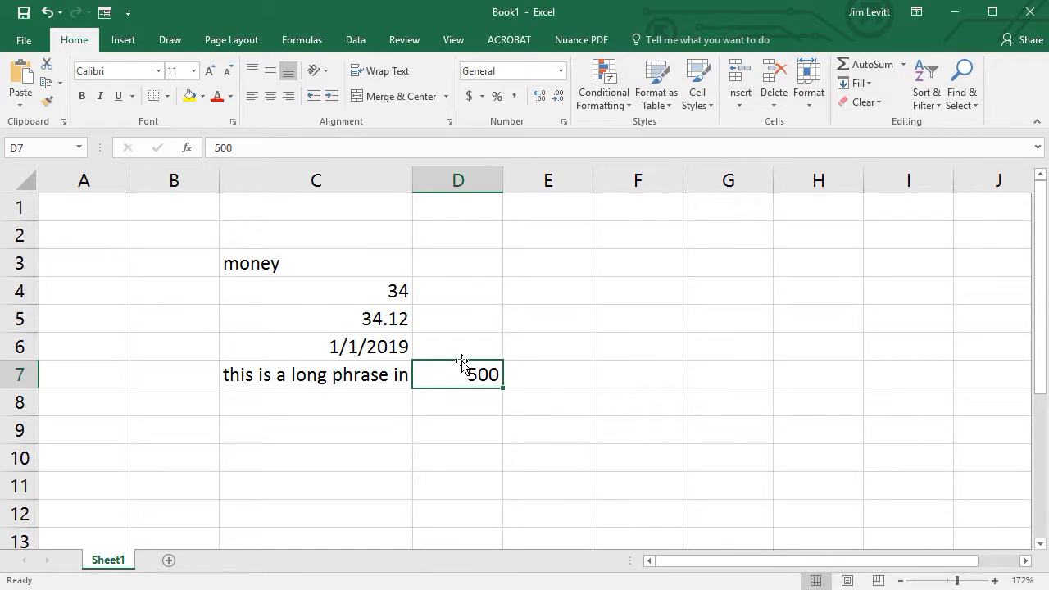
left_click_drag(462, 363, 676, 390)
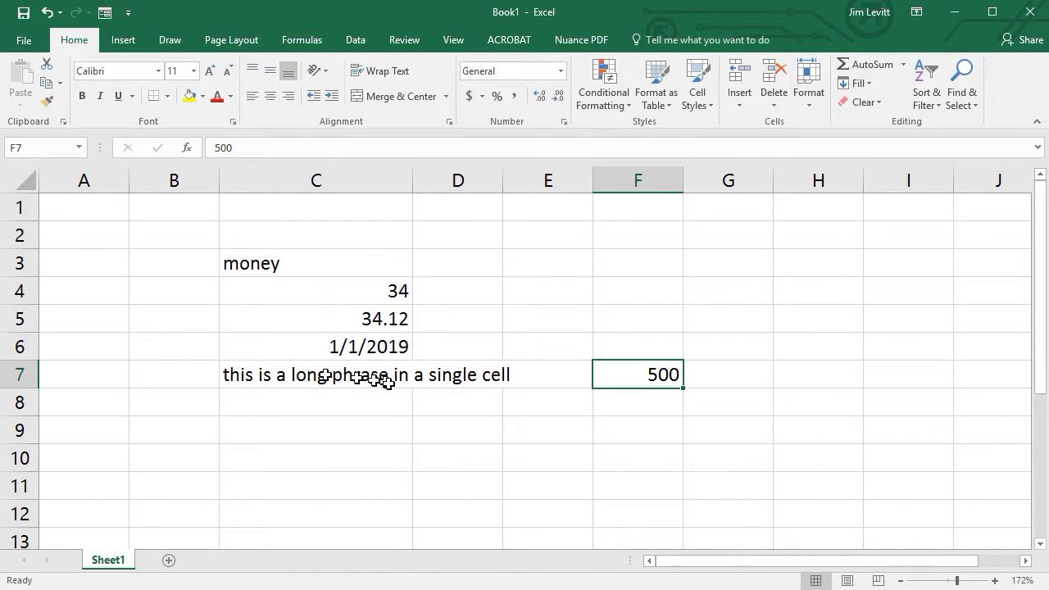
Enter 0a6 in cell C9 and 0066 as a plain number in cell C10
left_click(346, 431)
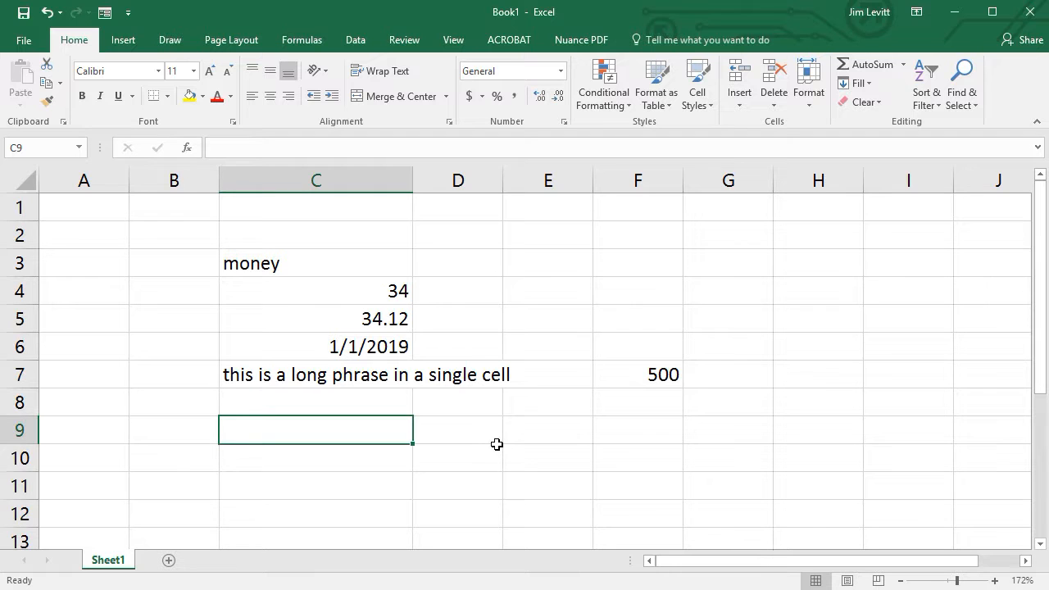
type("0a")
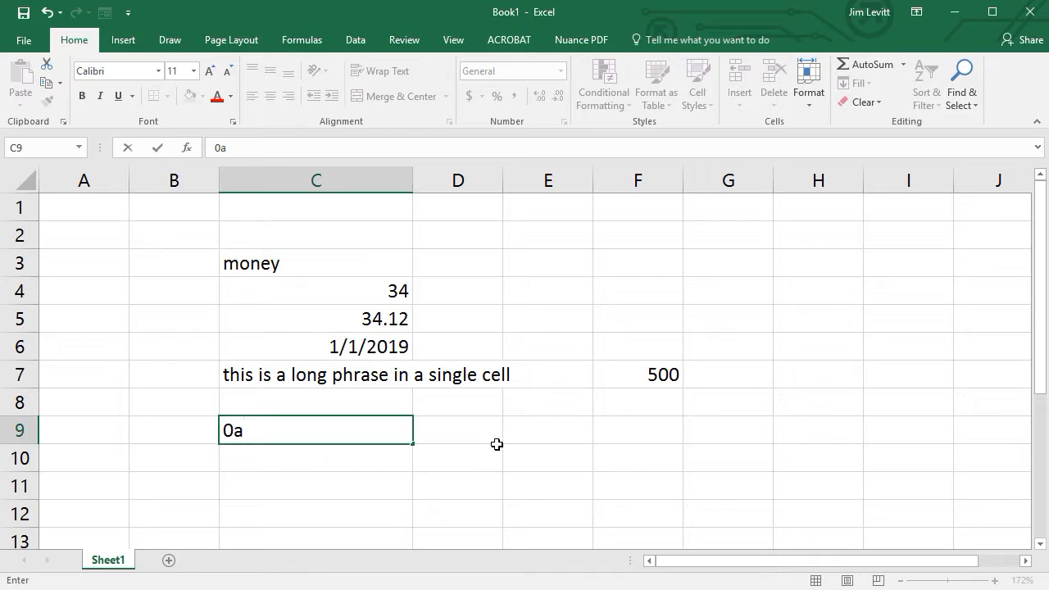
type("6")
key("Return")
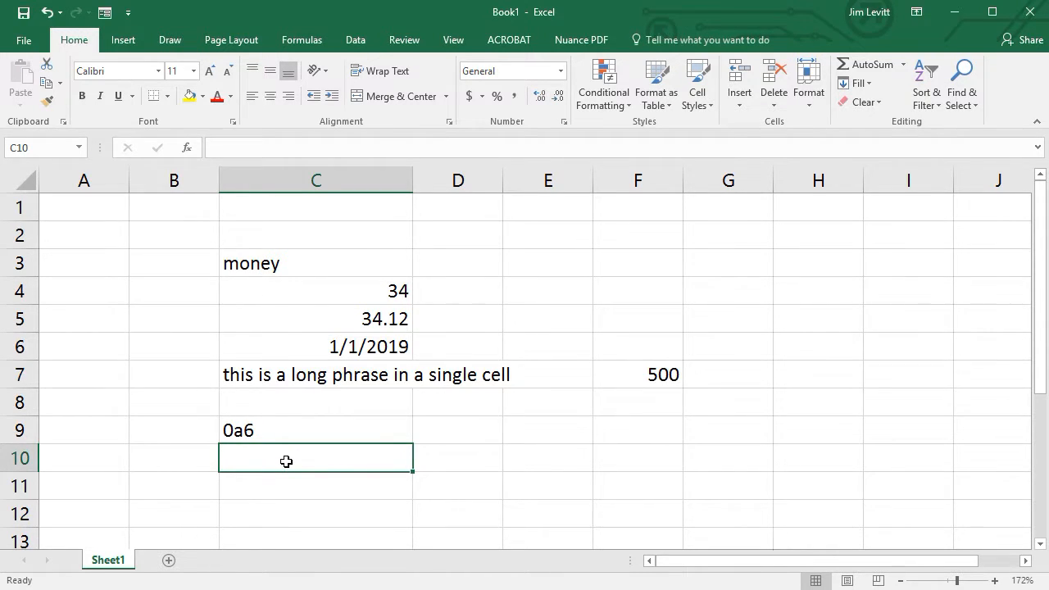
type("0066")
key("Return")
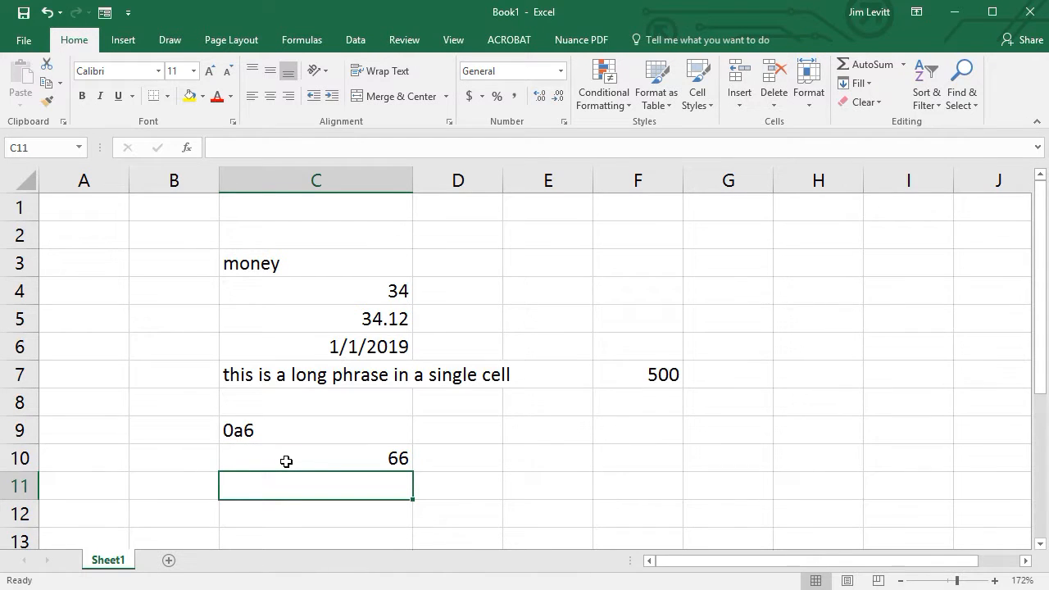
Check the value stored in cell C10 and enter '0066 as apostrophe-prefixed text in cell C11
left_click(295, 458)
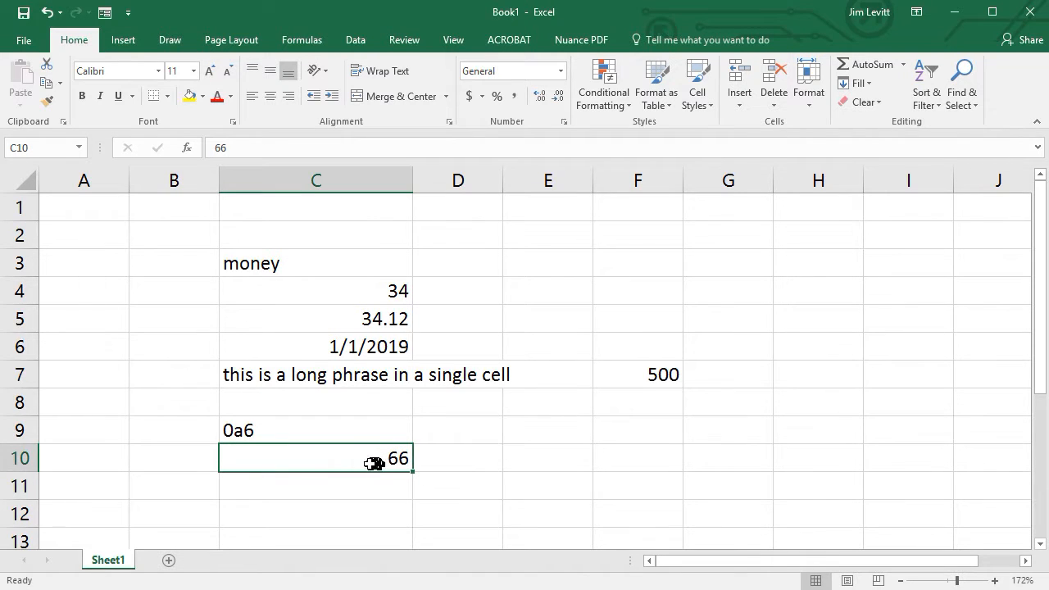
left_click(329, 486)
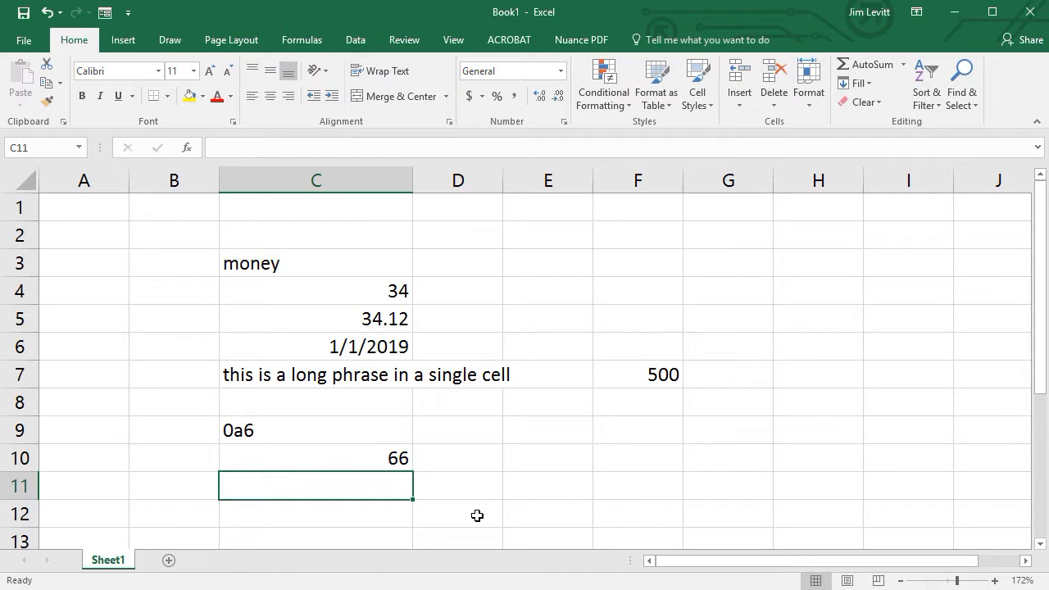
type("'")
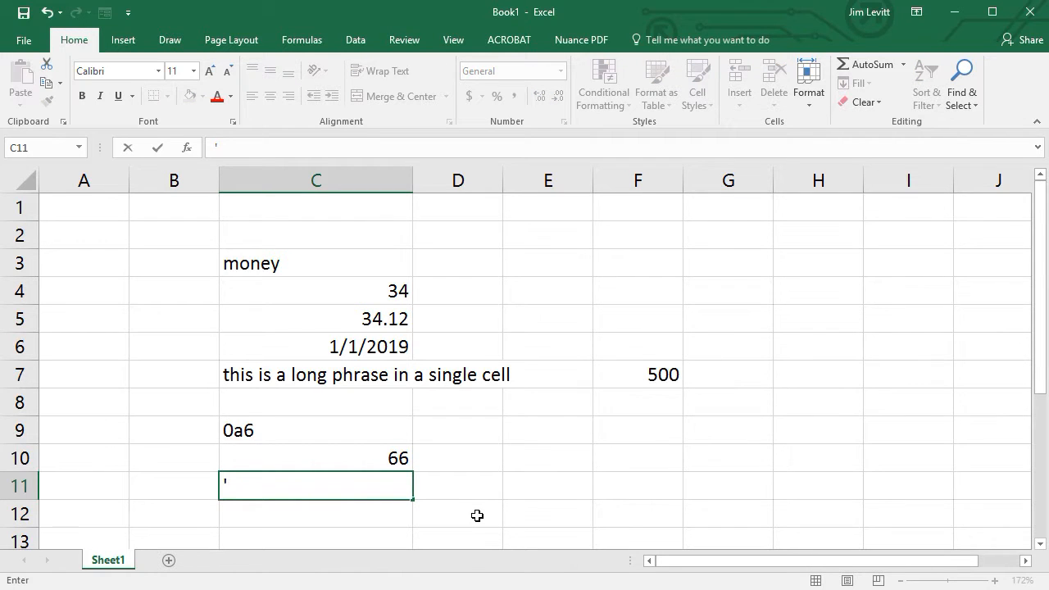
type("0066")
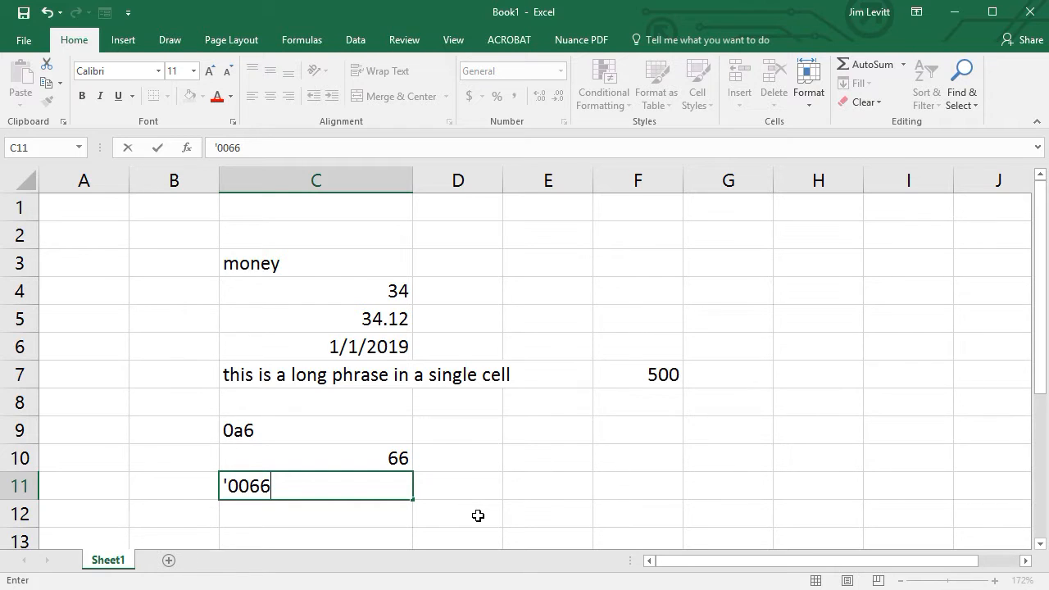
key("Return")
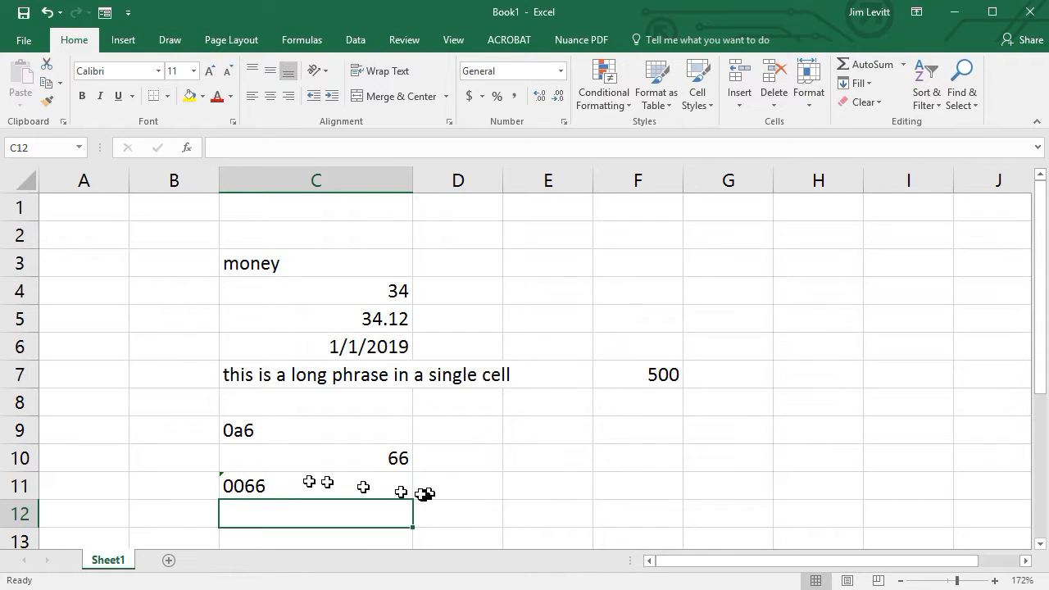